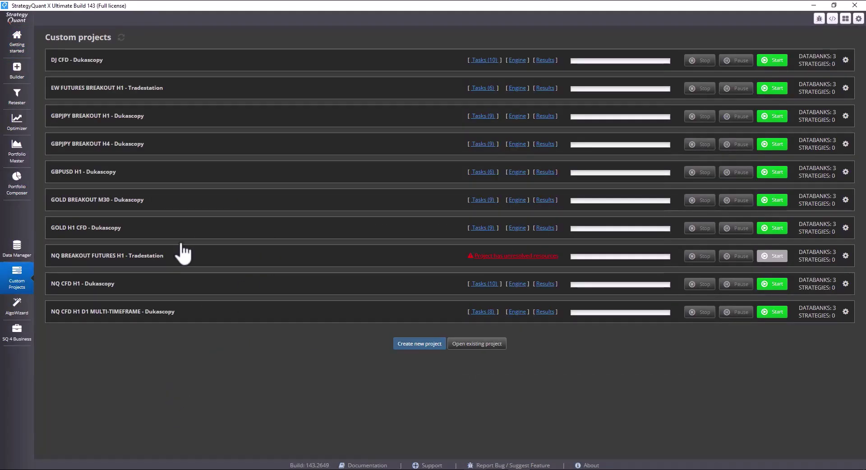
Open the NQ CFD H1 - Dukascopy custom project and bring up its full build settings.
left_click(162, 291)
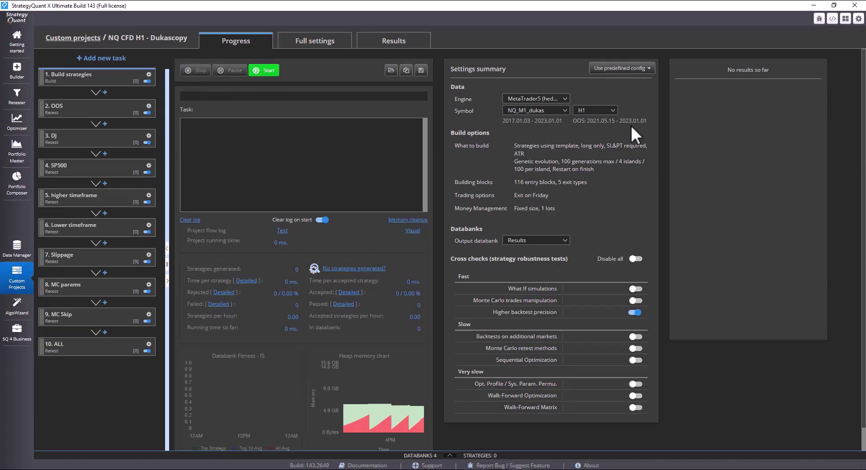
left_click(317, 49)
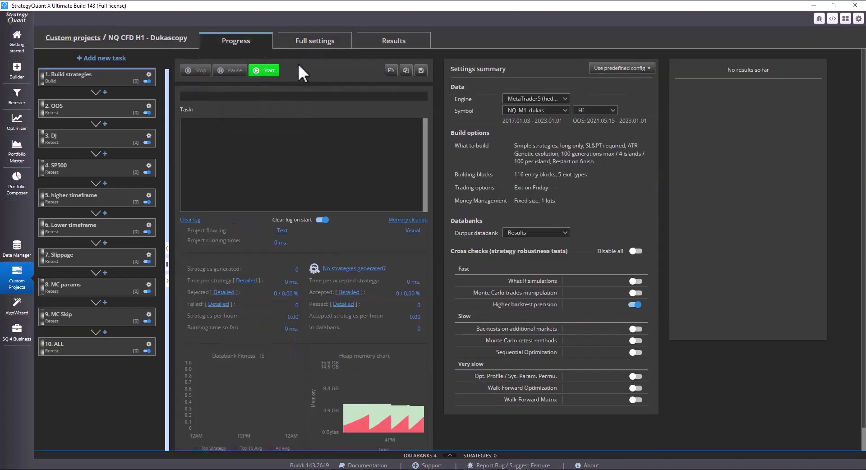
Switch the build type to Strategy from template and load Altemplate.sqx from the Allab folder.
left_click(318, 50)
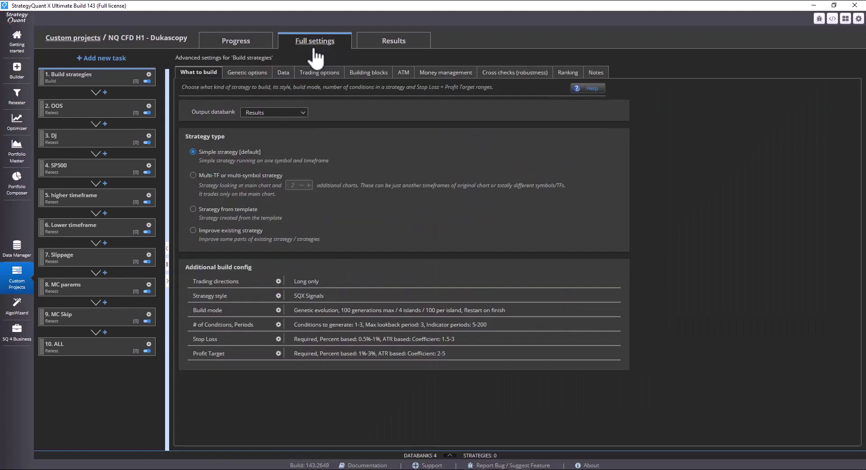
left_click(196, 212)
left_click(452, 217)
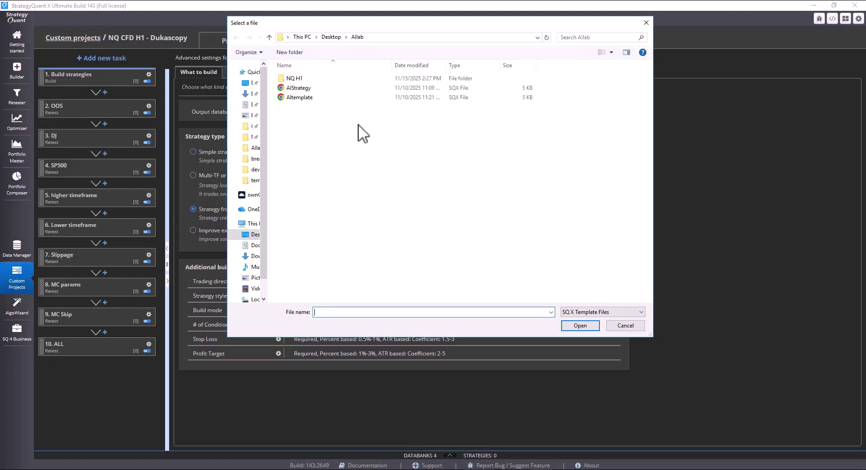
double_click(316, 96)
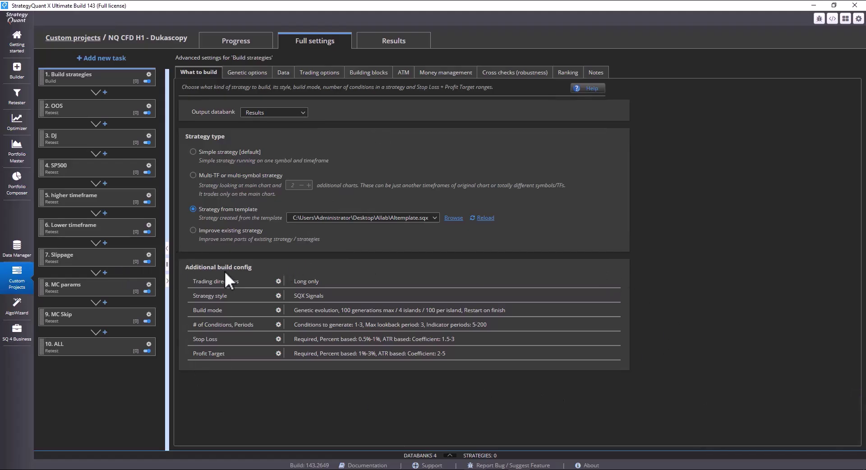
Review the trading direction, strategy style and build mode settings, leaving them unchanged.
left_click(279, 280)
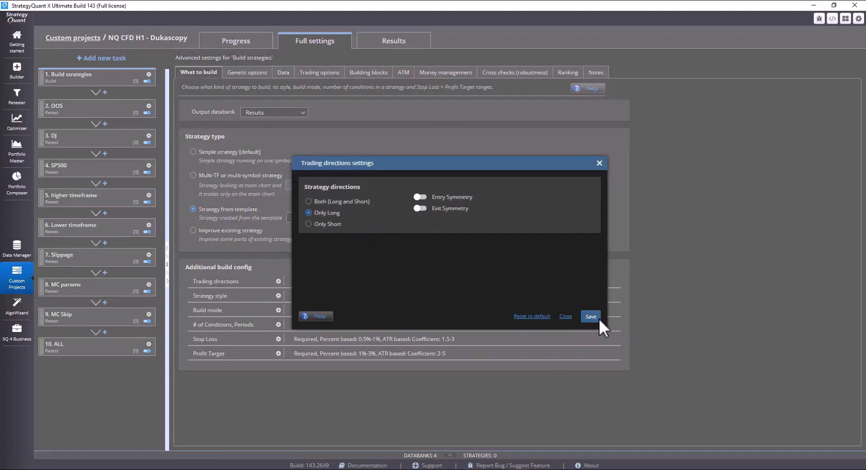
key("Escape")
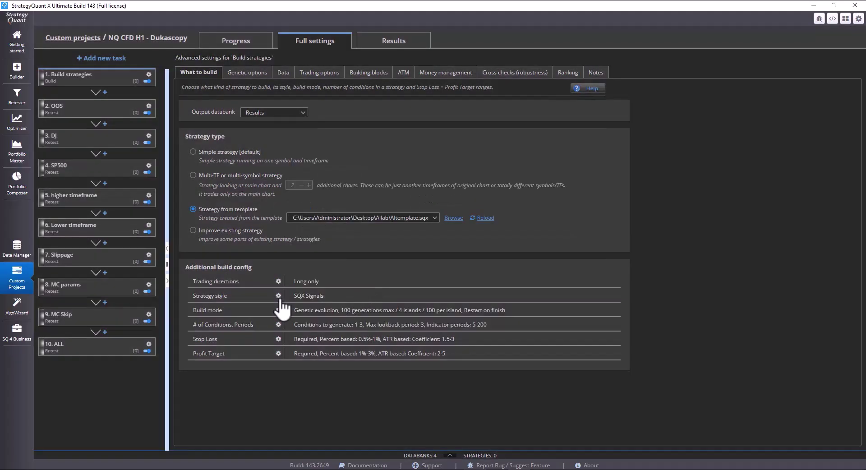
left_click(308, 296)
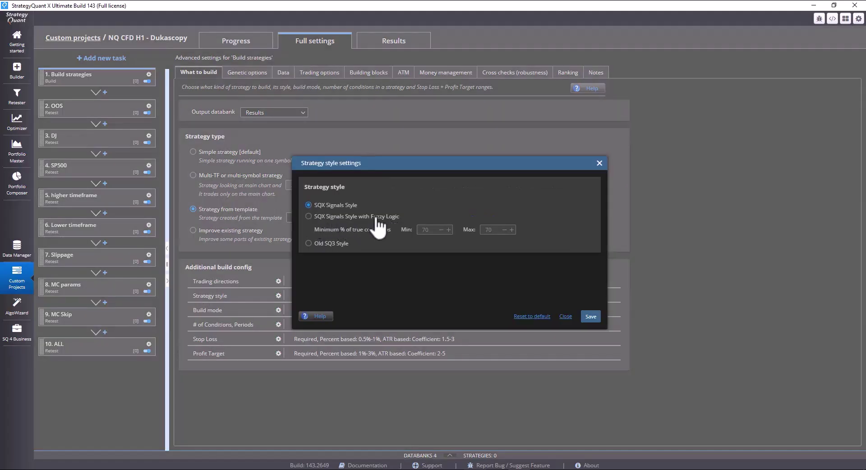
left_click(569, 318)
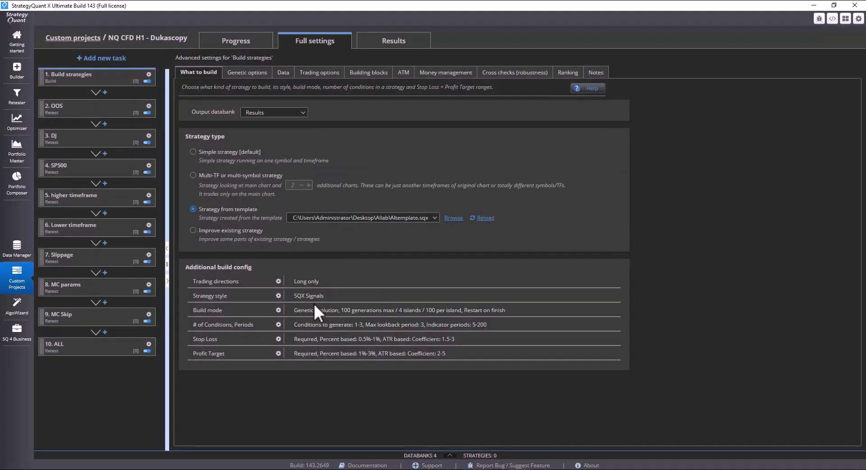
left_click(280, 310)
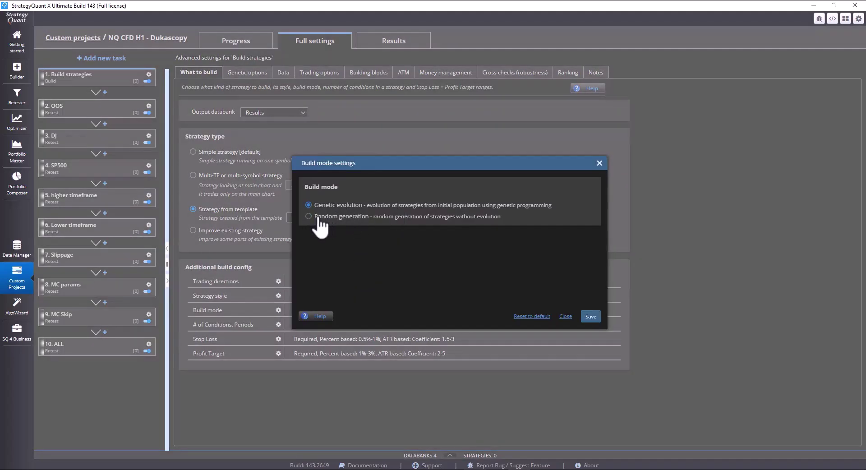
left_click(565, 317)
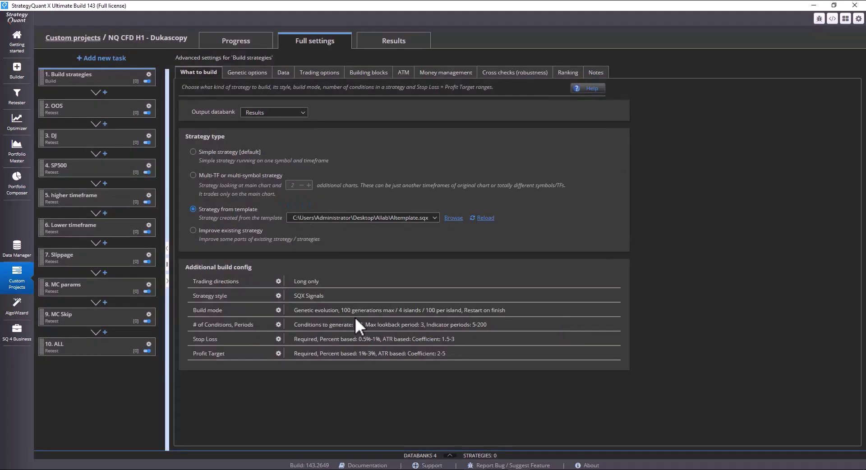
Limit conditions to 1-2 and set the global indicator period maximum to 400.
left_click(279, 325)
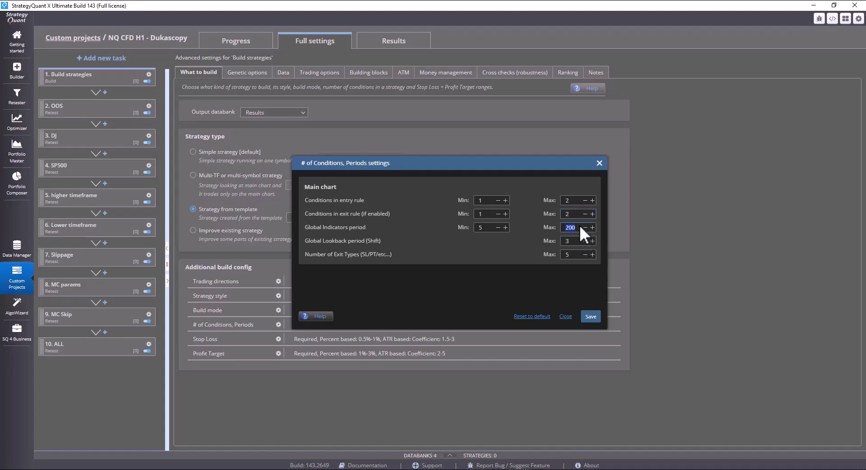
type("400")
left_click(589, 317)
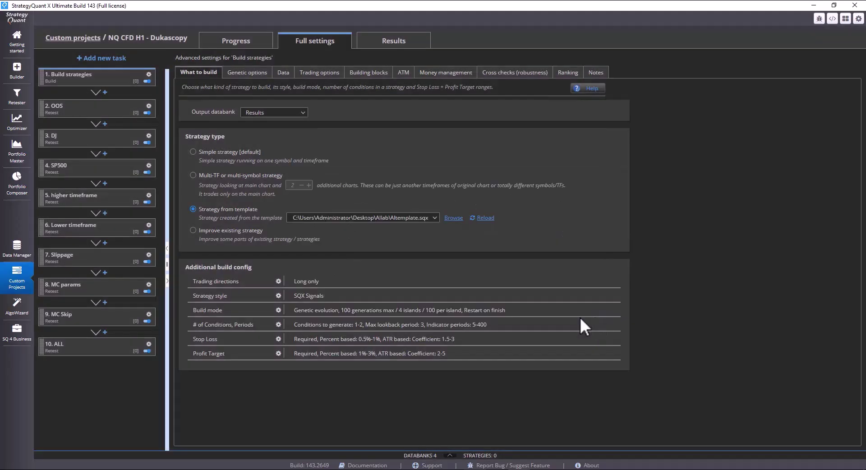
Check the stop-loss range without changes, then view Genetic options with 100 generations and 4 islands.
left_click(278, 339)
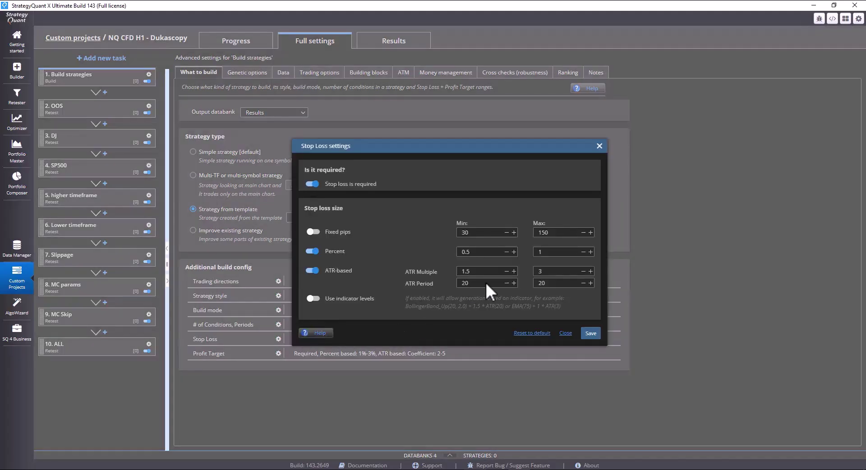
left_click(566, 333)
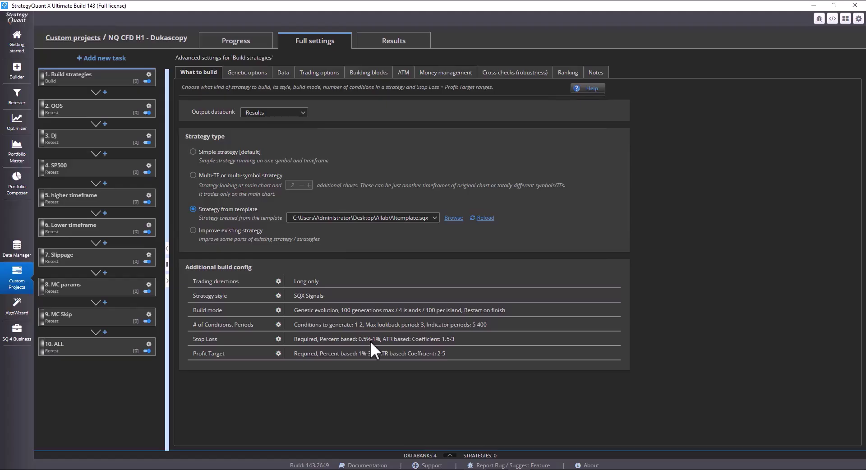
left_click(248, 73)
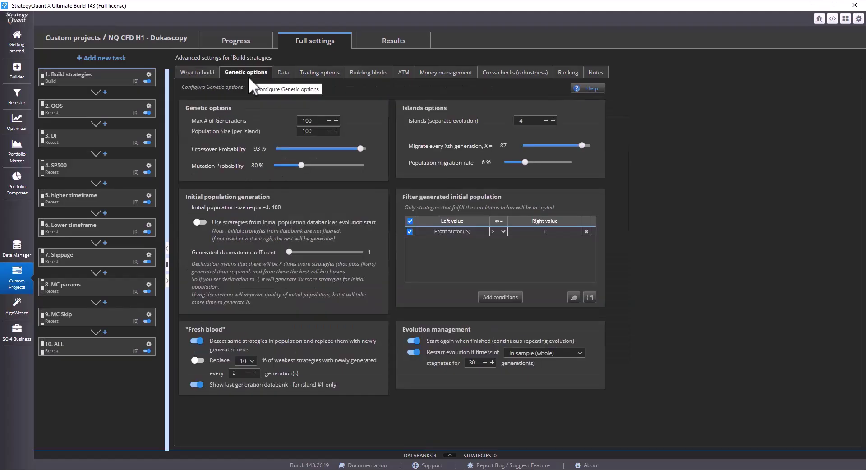
Show the Data settings: NQ_M1_dukas H1, 2017.01.03 to 2023.01.01, 27% out-of-sample.
left_click(282, 72)
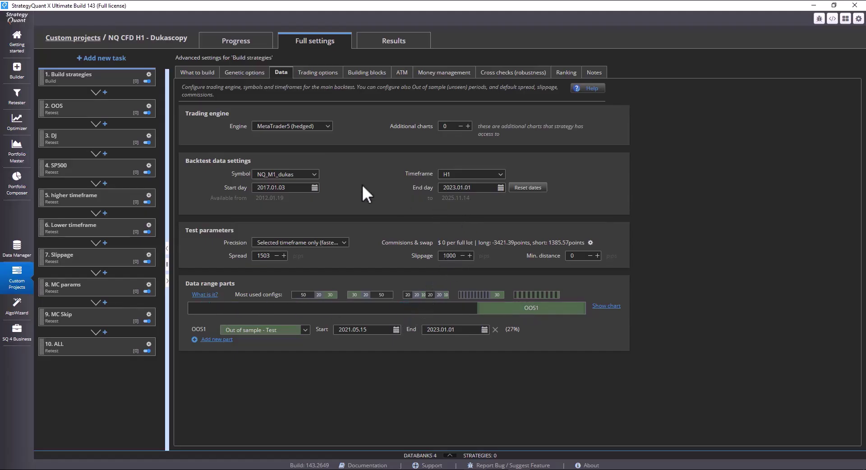
Review the trading options, then view Building blocks with 69 signals and 18 indicators selected.
left_click(321, 73)
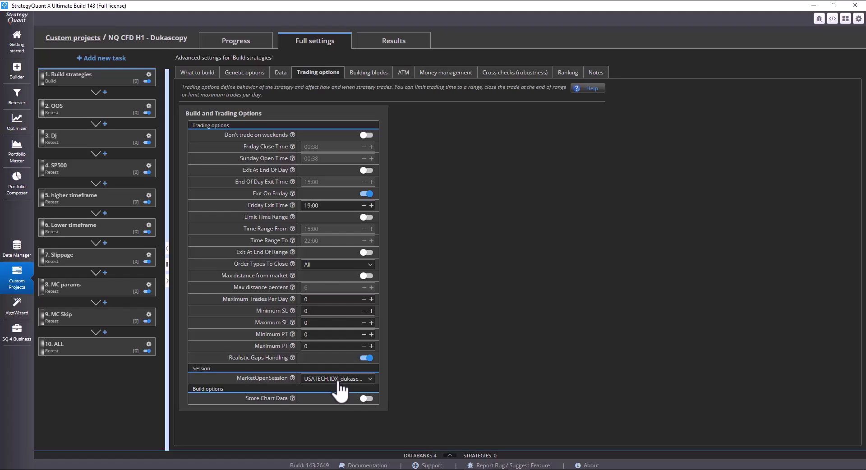
left_click(375, 72)
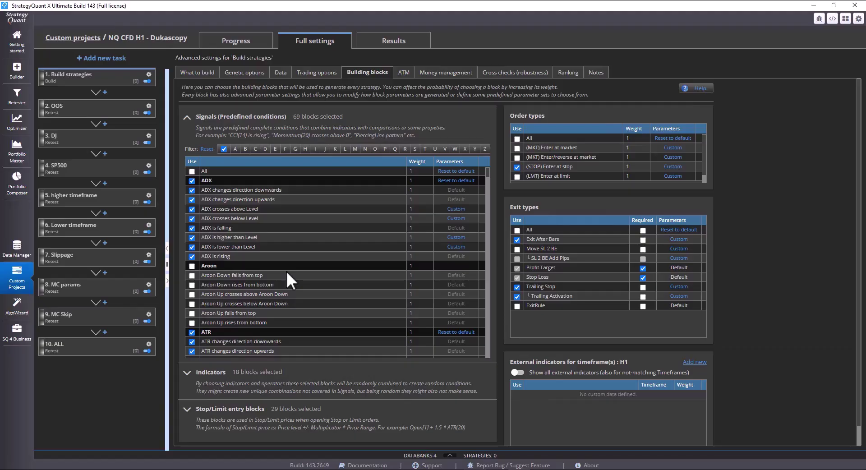
Expand the selected indicator blocks for review, then view the ATM settings, which are disabled.
left_click(267, 373)
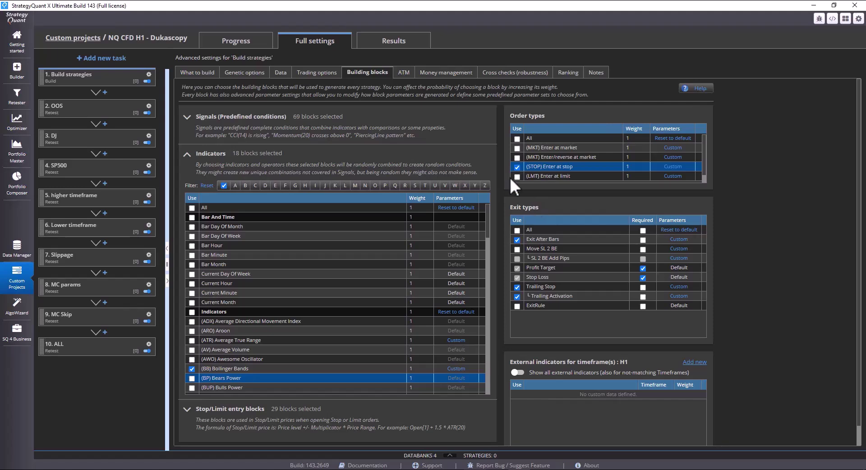
left_click(404, 73)
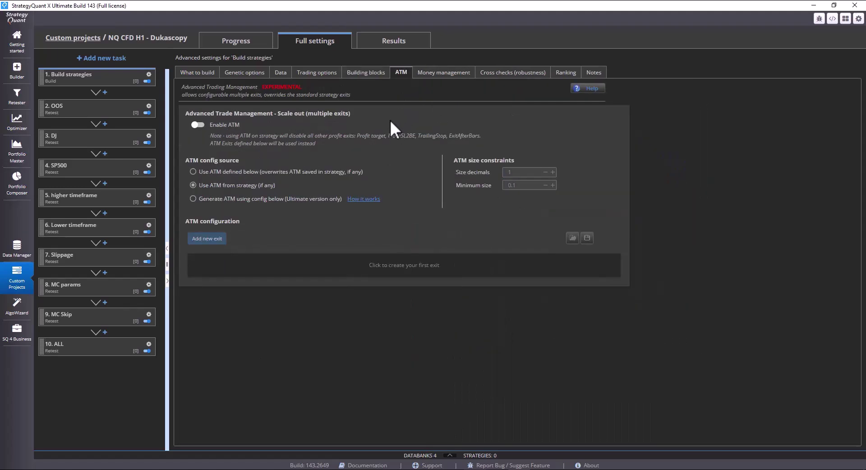
Confirm fixed-size money management with 10000 initial capital, then view the robustness Cross checks.
left_click(426, 74)
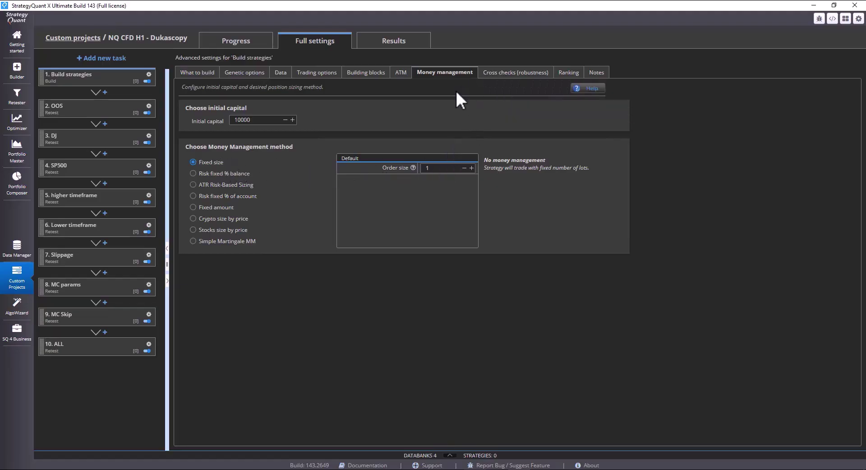
left_click(489, 74)
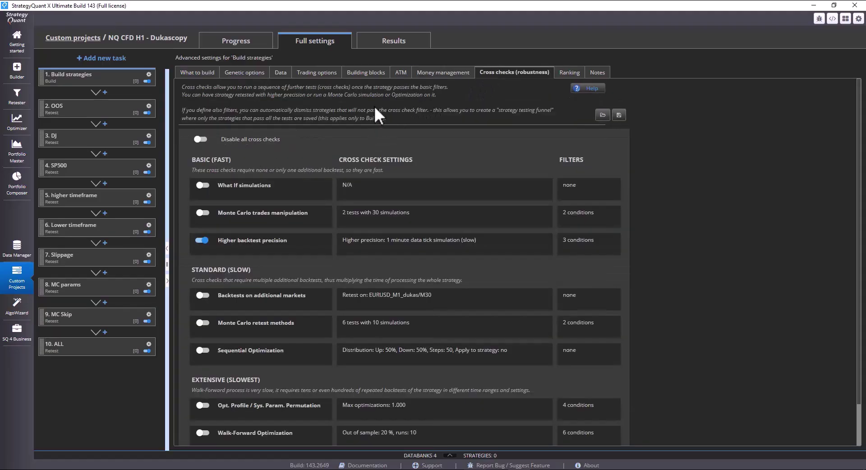
Inspect the Higher backtest precision cross check, then show Ranking with R Expectancy fitness and 1000-strategy databank.
scroll(372, 142, "down", 1)
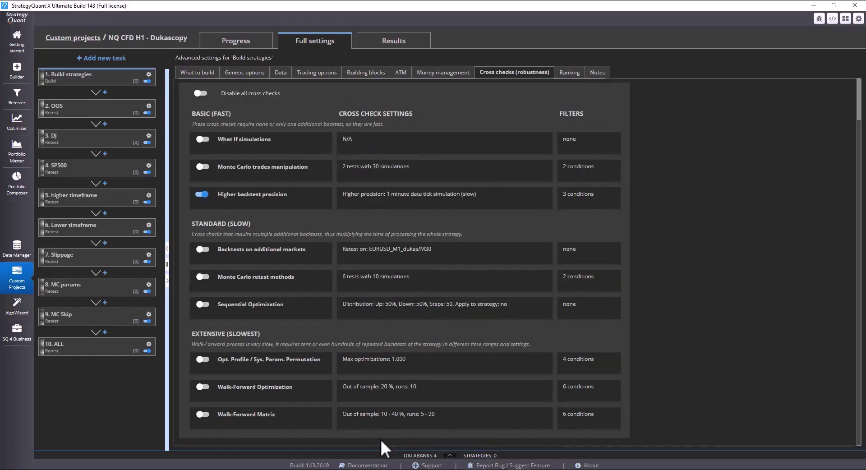
scroll(381, 435, "up", 1)
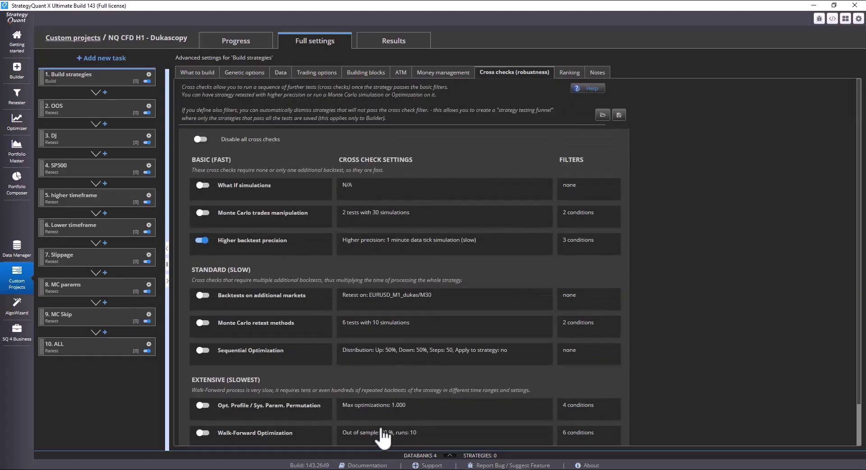
left_click(416, 251)
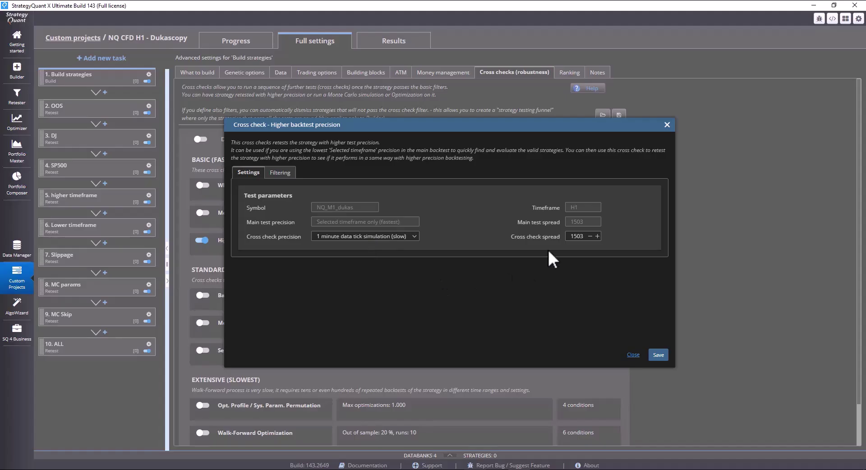
key("Escape")
left_click(570, 73)
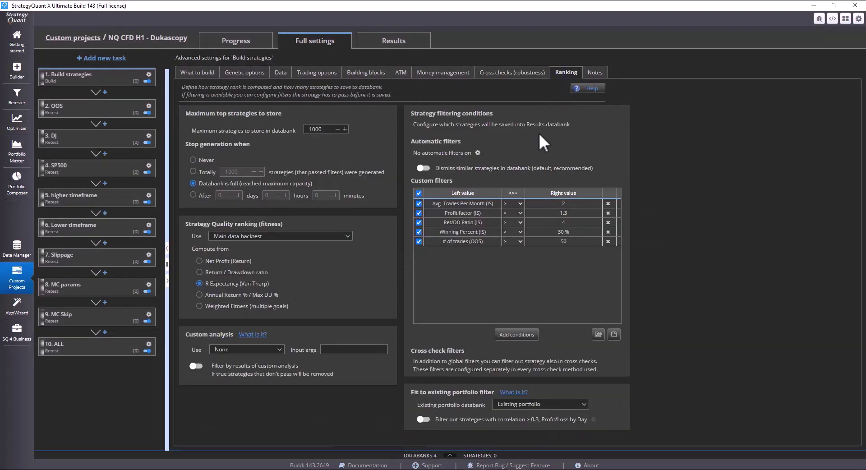
Set the # of trades (OOS) filter to require more than 50 trades.
double_click(568, 240)
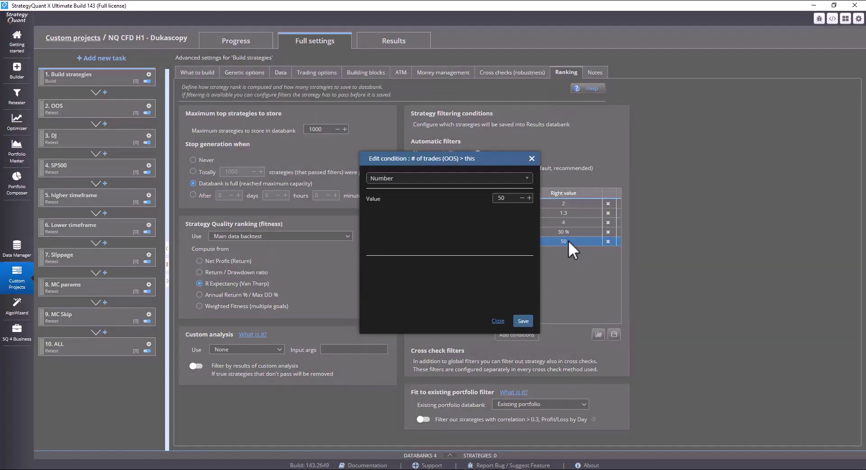
left_click(498, 321)
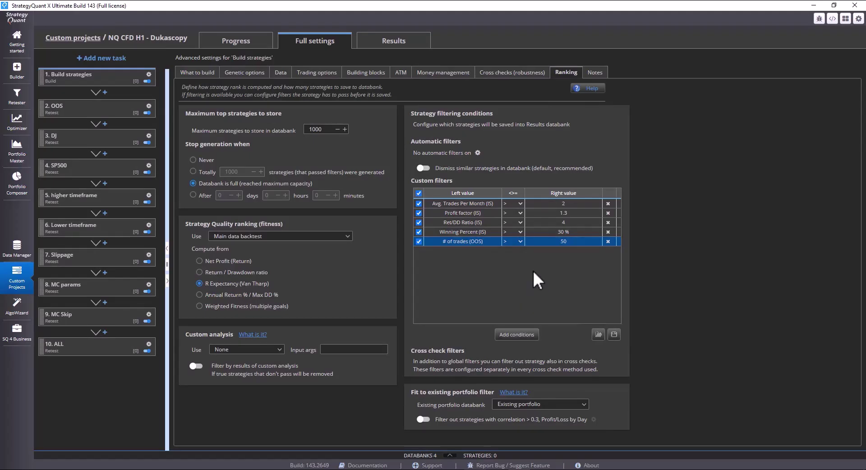
left_click(532, 269)
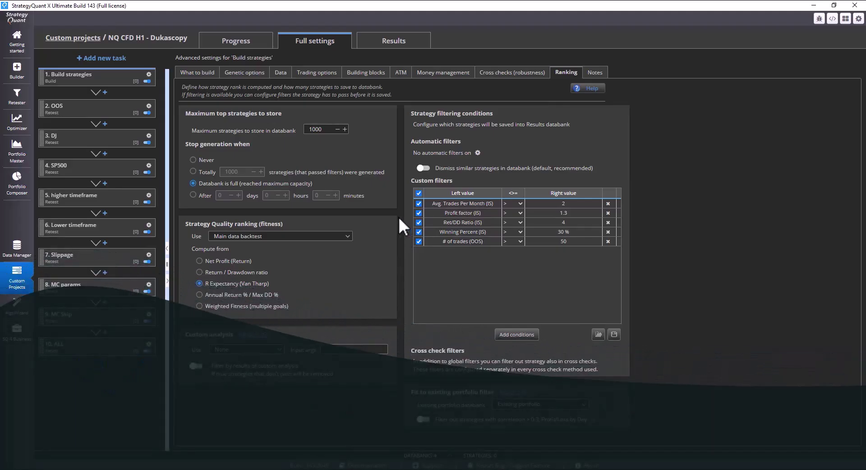
Open the Data settings of the 2. OOS retest task.
left_click(236, 41)
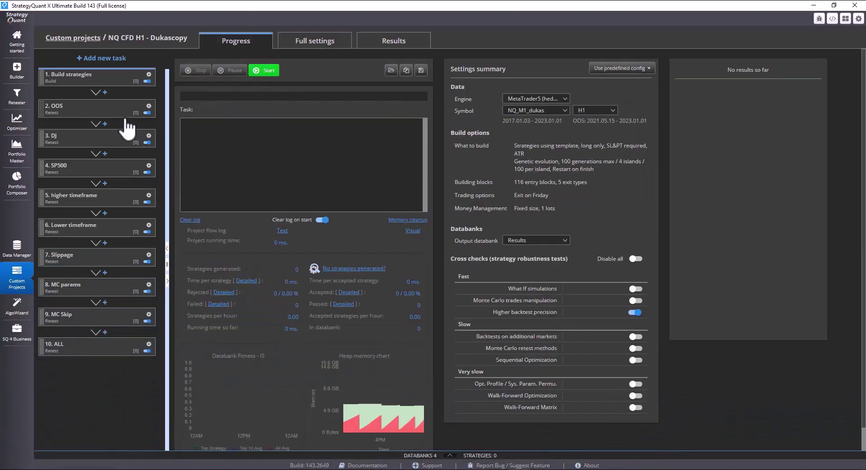
left_click(108, 108)
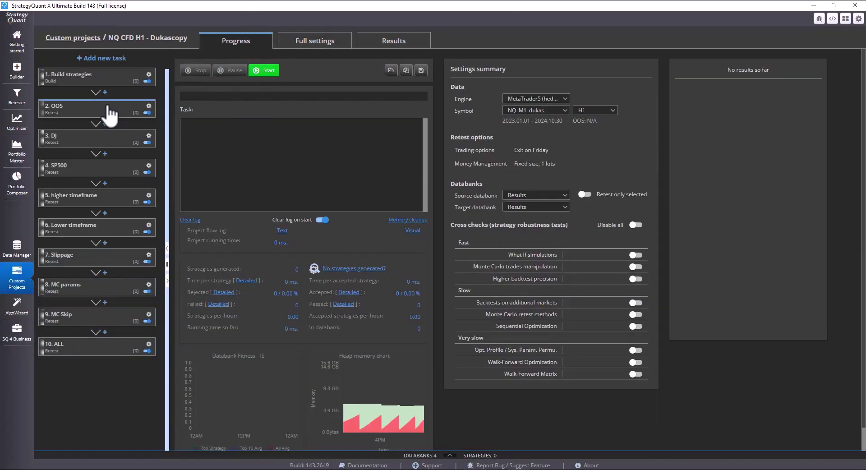
left_click(315, 41)
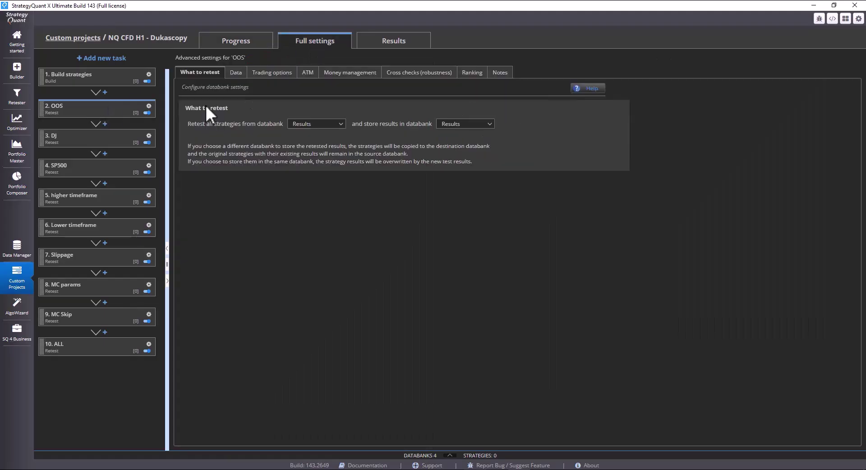
left_click(236, 73)
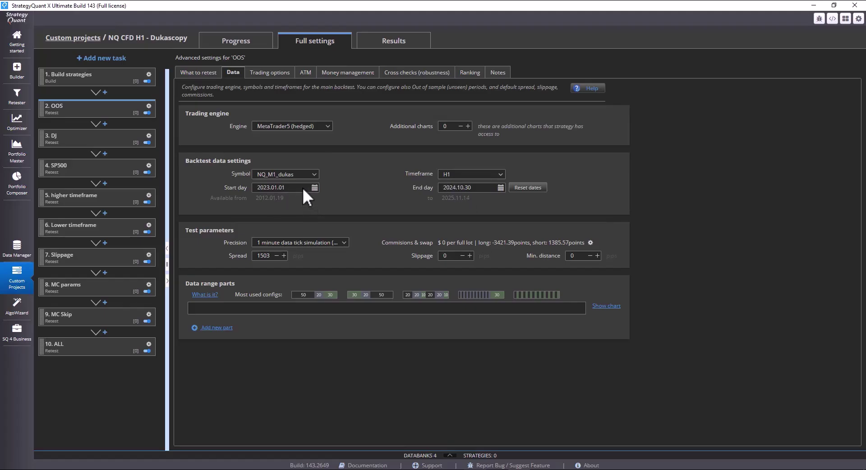
Reset the OOS dates, then set the start day to 2023.01.01, ending 2025.11.14.
left_click(315, 188)
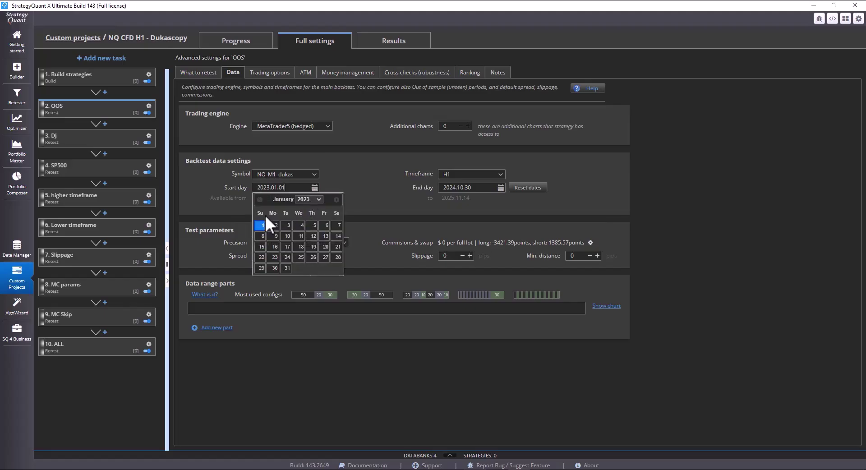
left_click(345, 186)
left_click(315, 188)
key("ctrl+a")
key("ctrl+c")
left_click(337, 185)
left_click(530, 190)
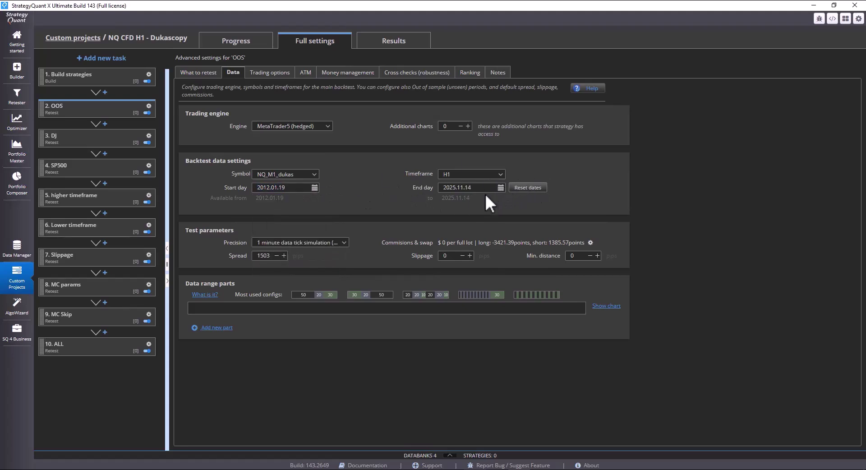
left_click(297, 185)
key("ctrl+a")
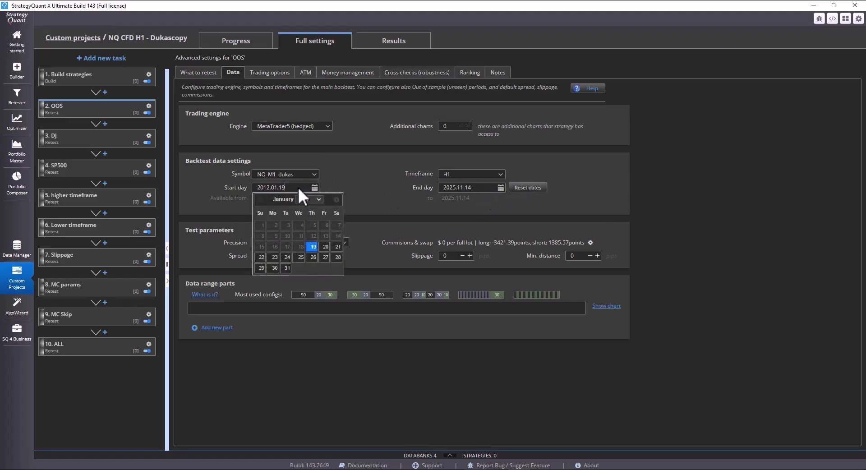
key("ctrl+v")
left_click(261, 225)
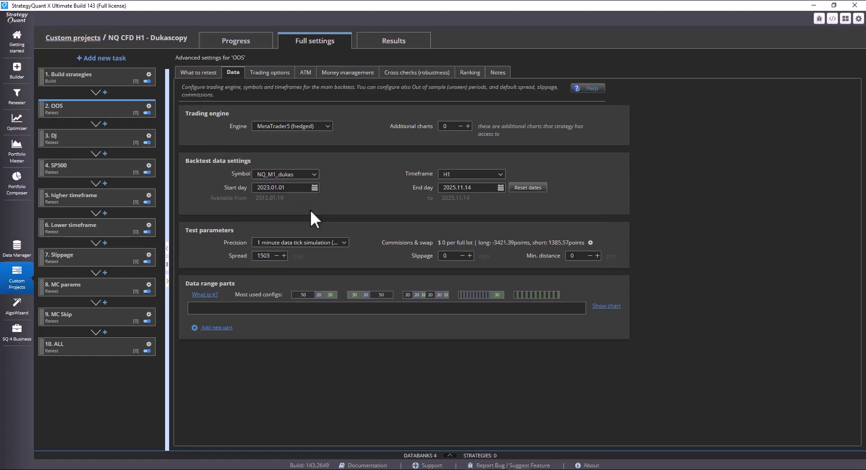
Review the OOS task's Ranking: Return/Drawdown fitness with a profit factor > 1 filter.
left_click(469, 72)
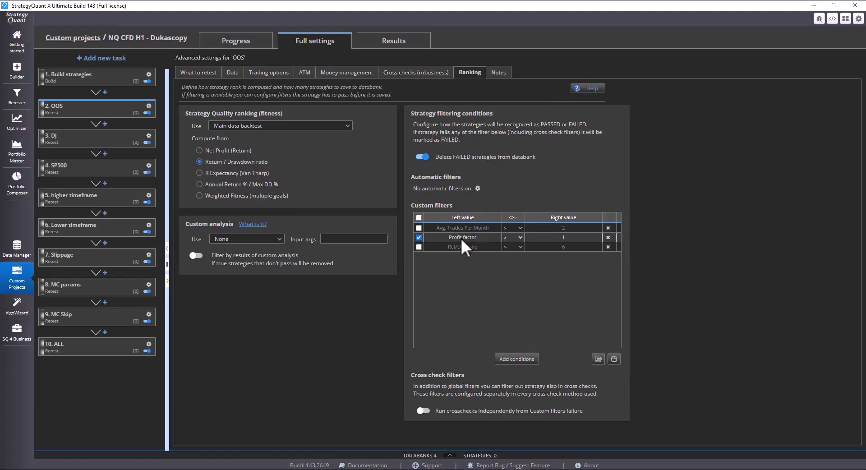
Reset the DJ task's DJ_M1_dukas H1 dates to end 2025.11.14 and confirm its profit factor > 1.1 filter.
left_click(119, 142)
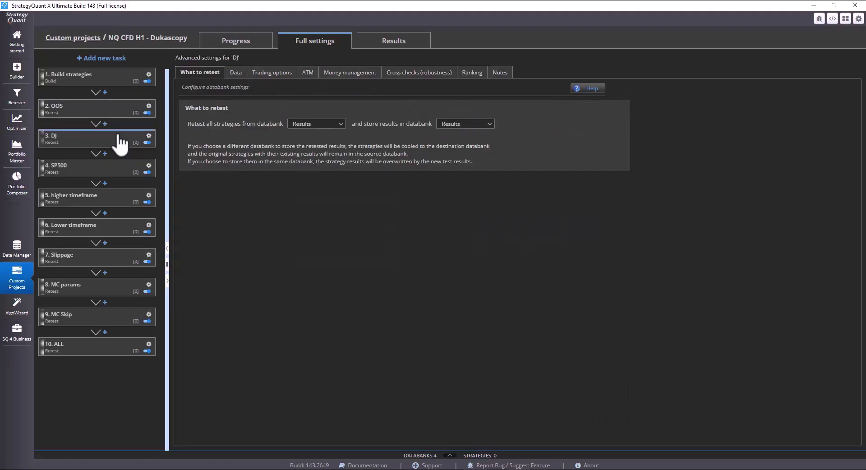
left_click(234, 77)
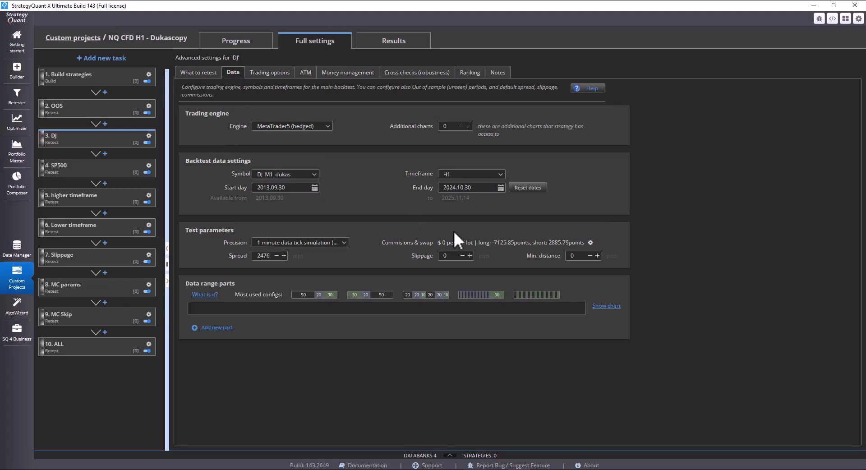
left_click(526, 187)
left_click(477, 72)
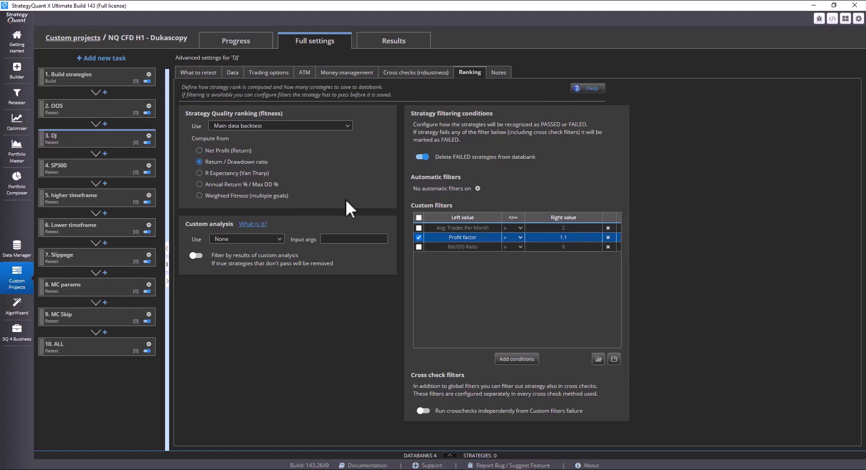
Reset the SP500 task's SP_M1_dukas H1 data to 2012.01.19–2025.11.14 and check its profit factor > 1.1 filter.
left_click(89, 169)
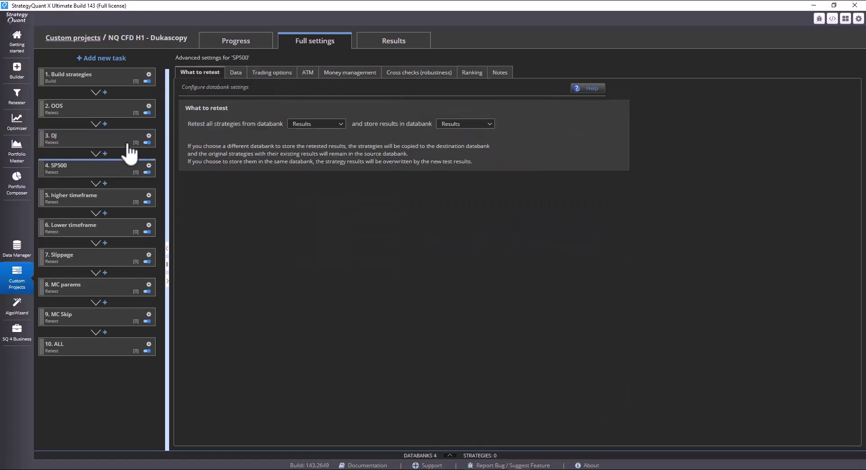
left_click(236, 74)
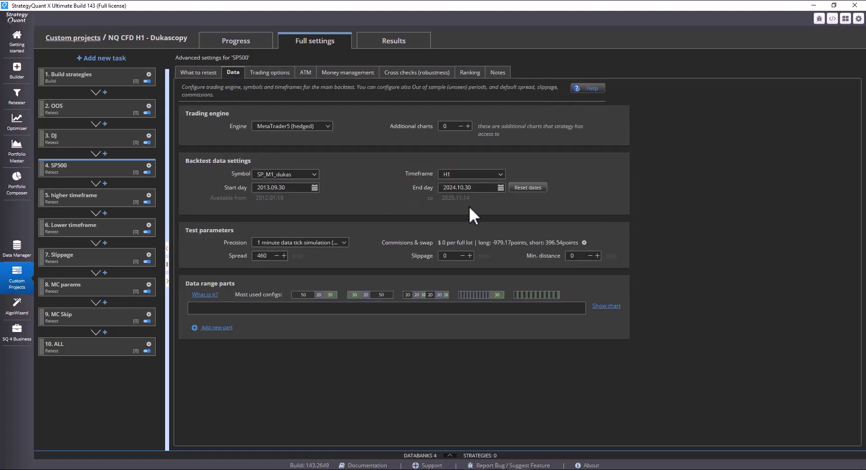
left_click(525, 189)
left_click(471, 73)
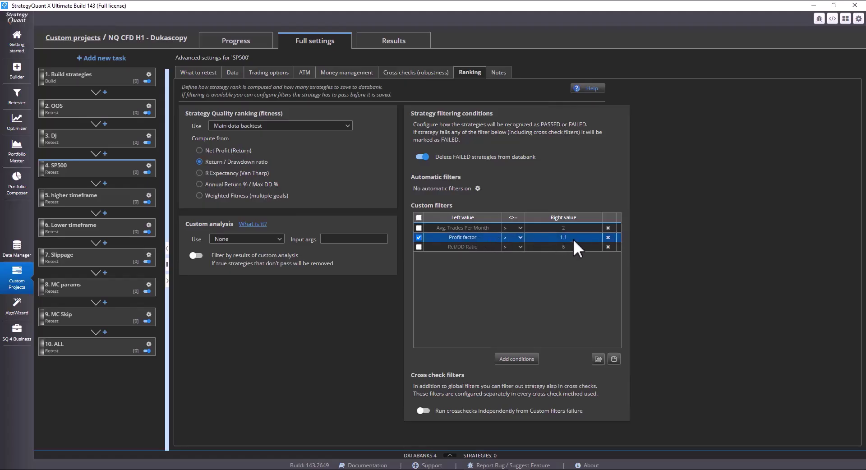
Inspect the higher timeframe task's NQ_M1_dukas H4 data (2012.01.19–2025.11.14) and its profit factor > 1 filter.
left_click(79, 196)
left_click(233, 74)
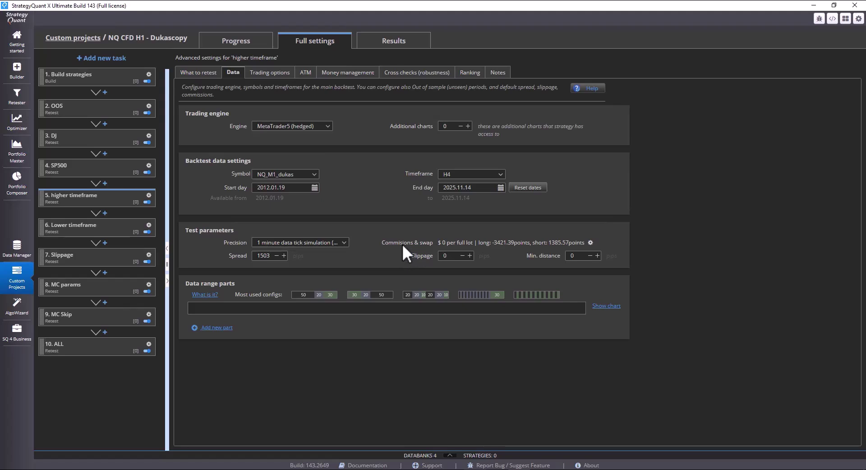
left_click(471, 73)
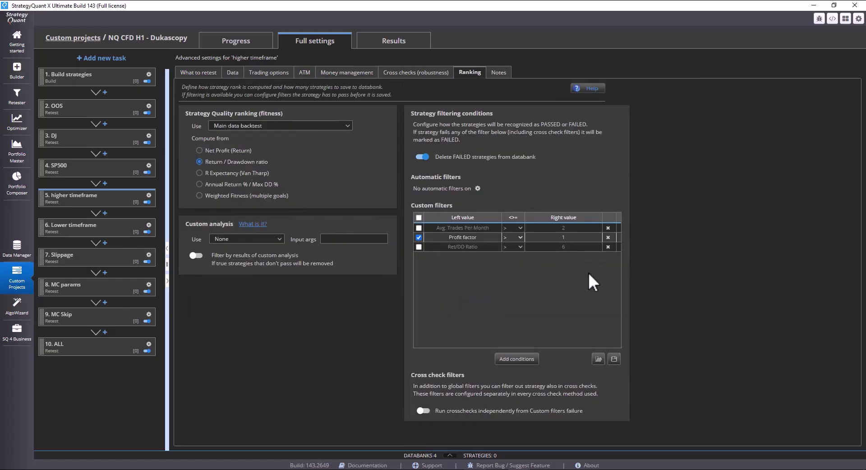
Reset the Lower timeframe task's M30 dates to 2012.01.19–2025.11.14 and review its profit factor > 1 ranking.
left_click(124, 237)
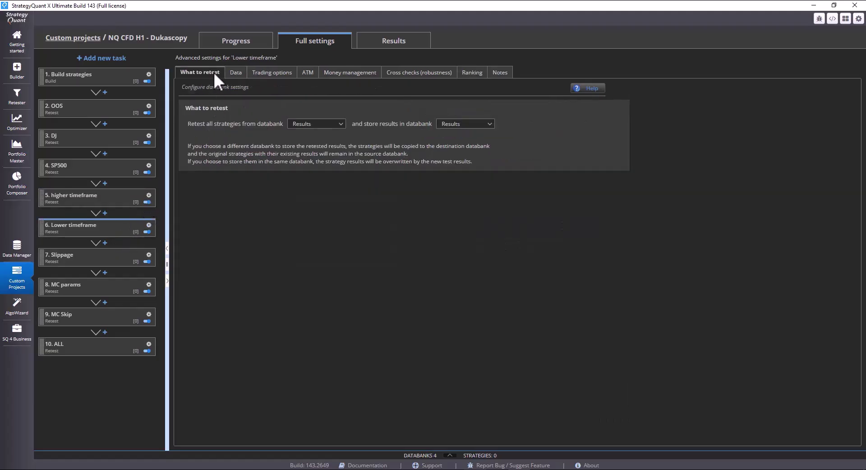
left_click(237, 75)
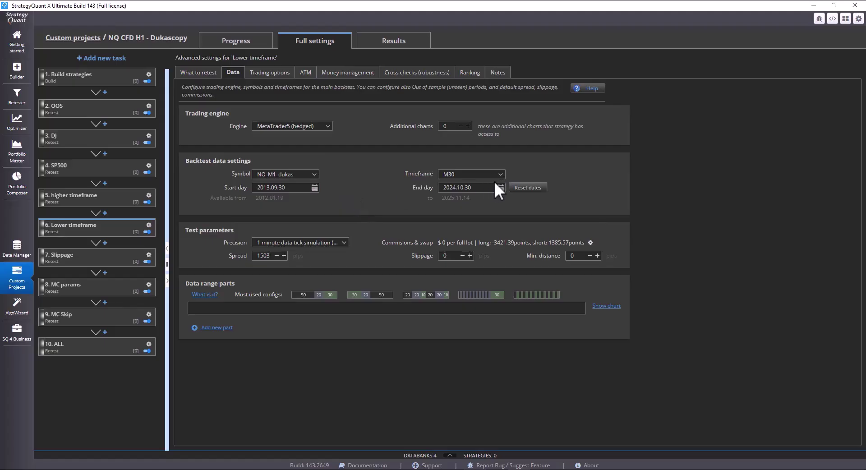
left_click(536, 190)
left_click(470, 72)
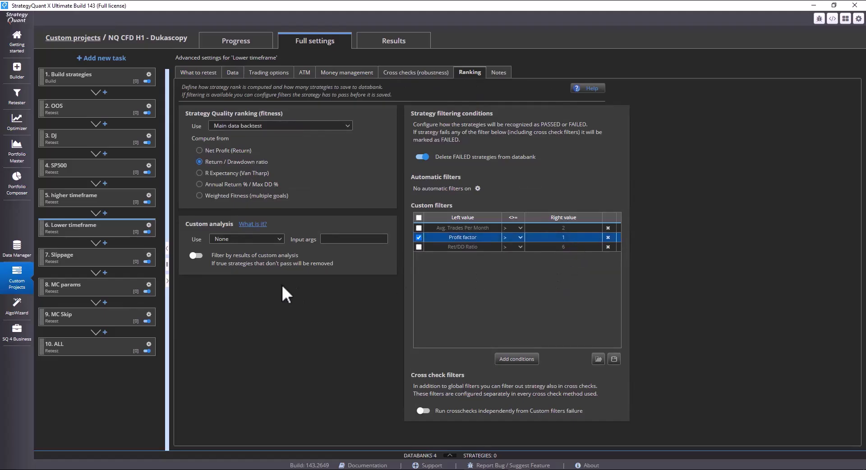
Reset the Slippage task's dates to 2012.01.19–2025.11.14, review its ranking, and return to Progress.
left_click(73, 259)
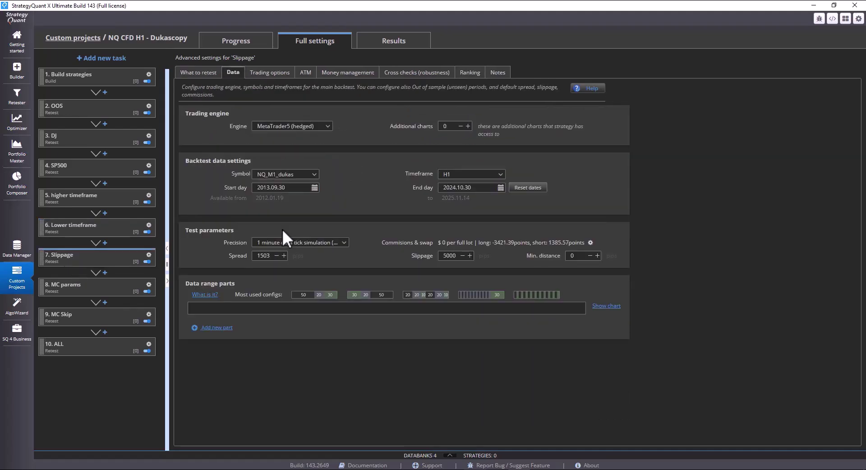
left_click(528, 188)
left_click(470, 72)
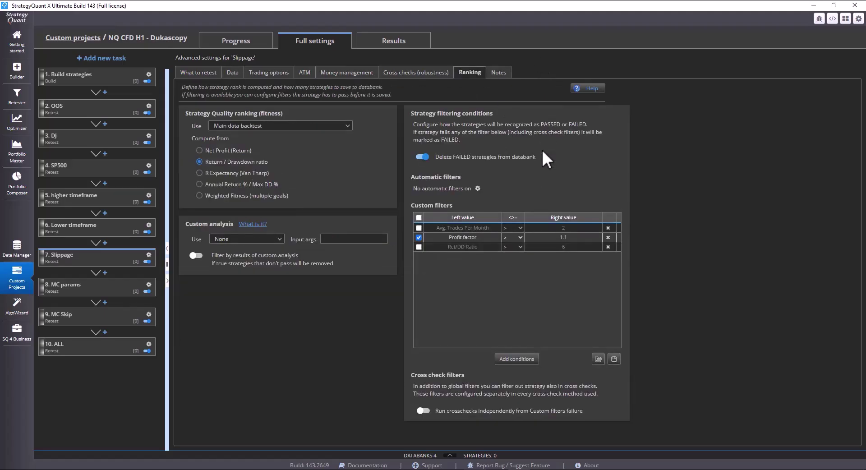
left_click(236, 41)
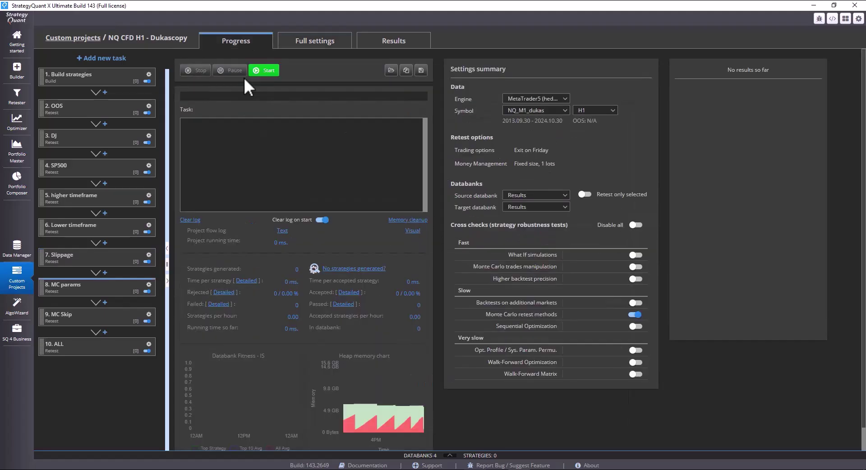
Show the MC params task's Cross checks, with only Monte Carlo retest methods enabled at 30 simulations.
left_click(308, 44)
left_click(529, 187)
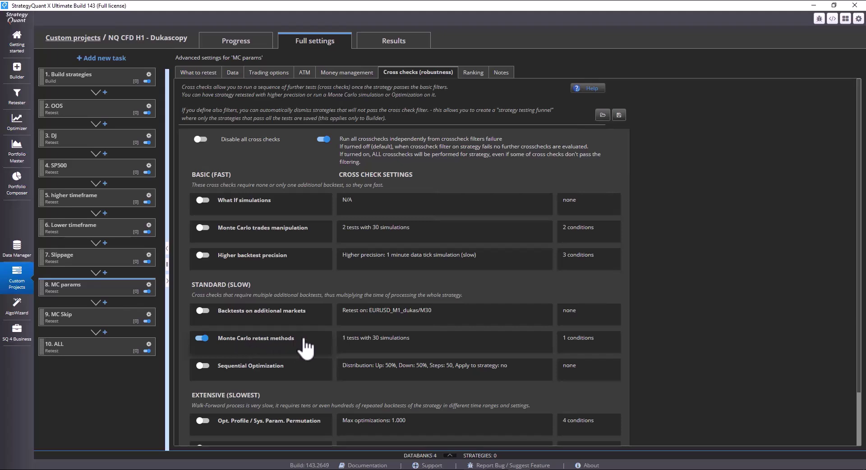
Make the Monte Carlo retest's strategy-parameter randomization non-symmetric at 30% probability and max change, and review its filter.
left_click(356, 343)
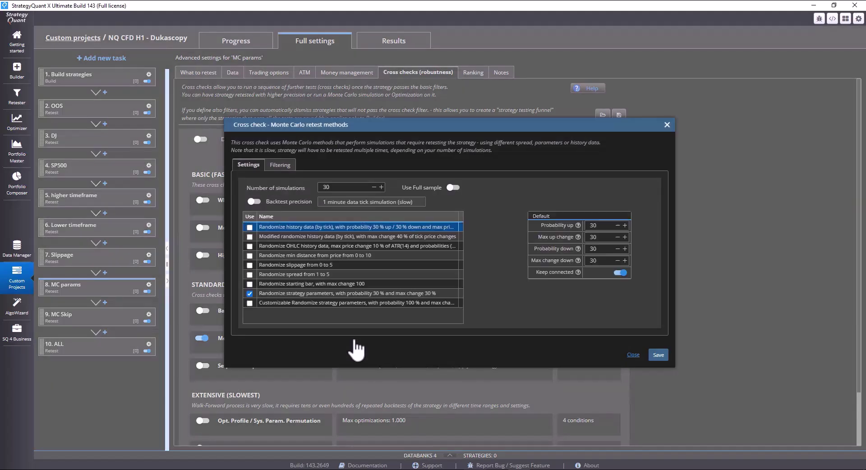
left_click(352, 294)
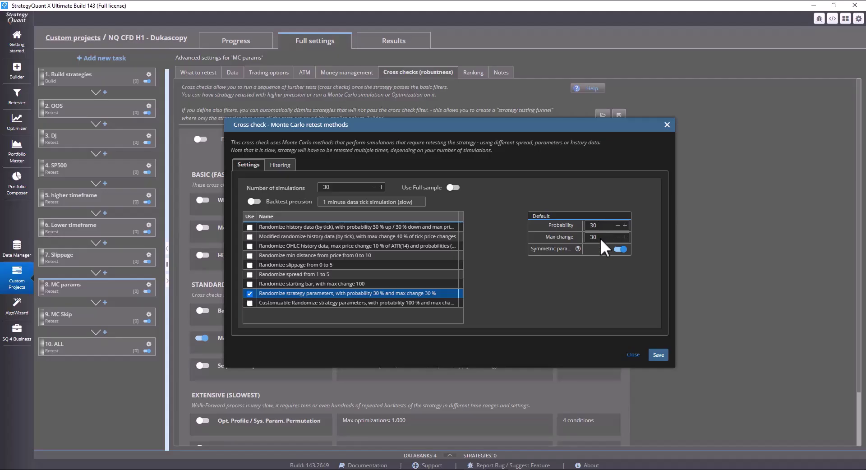
left_click(622, 249)
left_click(280, 164)
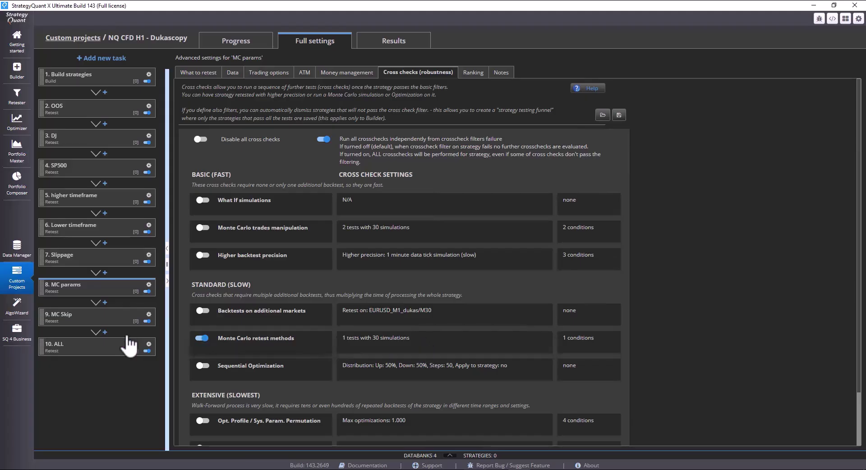
Reset MC Skip dates to 2012.01.19–2025.11.14 and set Monte Carlo trades manipulation to randomly skip 20% of trades.
left_click(104, 318)
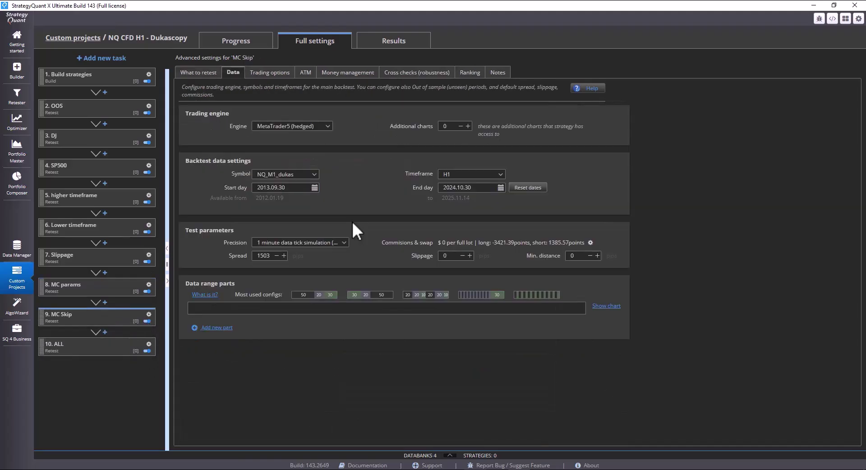
left_click(541, 188)
left_click(431, 73)
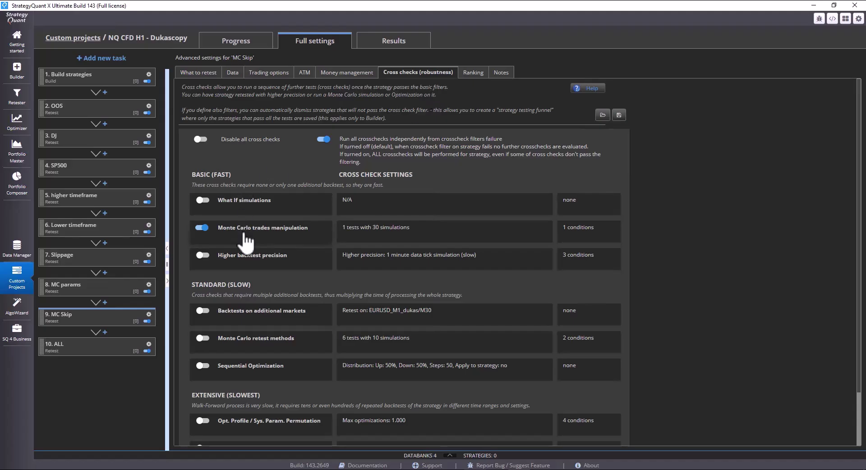
left_click(450, 230)
left_click(393, 223)
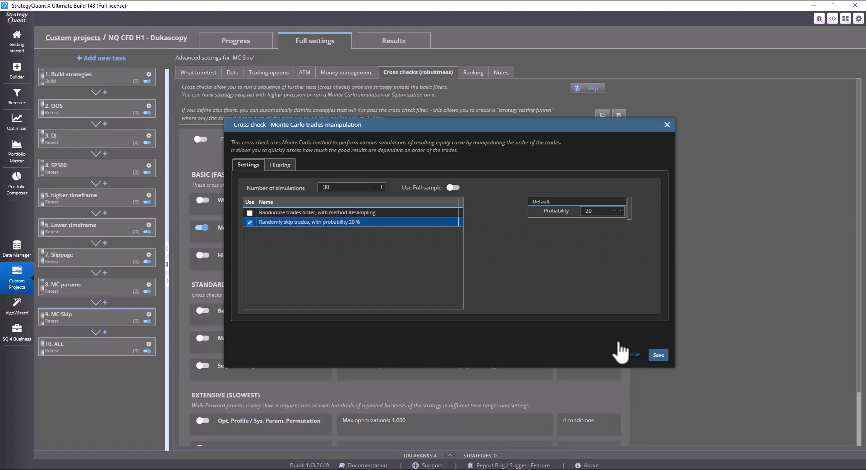
left_click(280, 165)
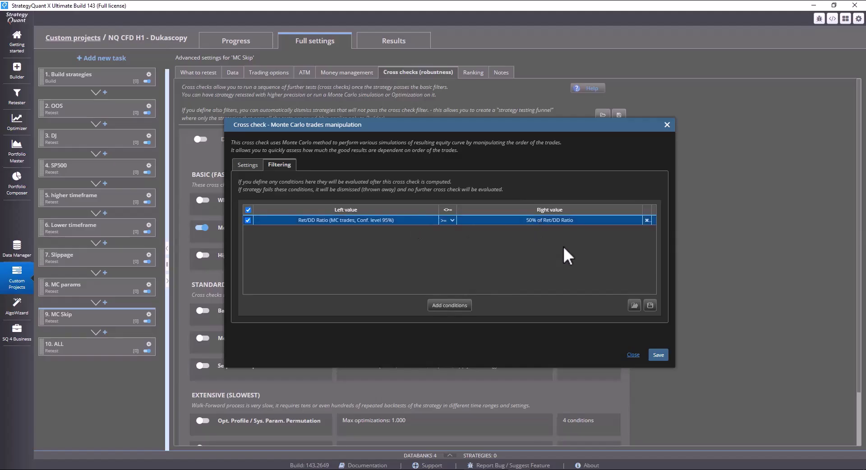
left_click(634, 355)
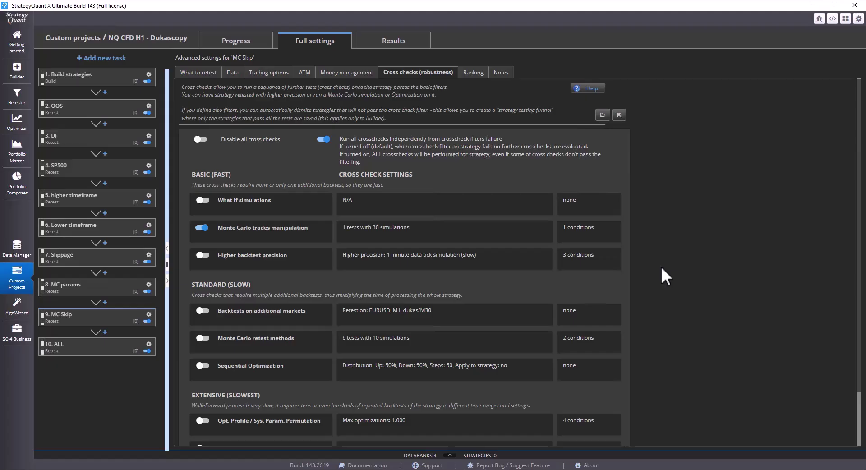
Reset the ALL task's dates to 2012.01.19–2025.11.14, check its SP_M1_dukas and DJ_M1_dukas backtests, and show the databanks.
left_click(54, 347)
left_click(535, 189)
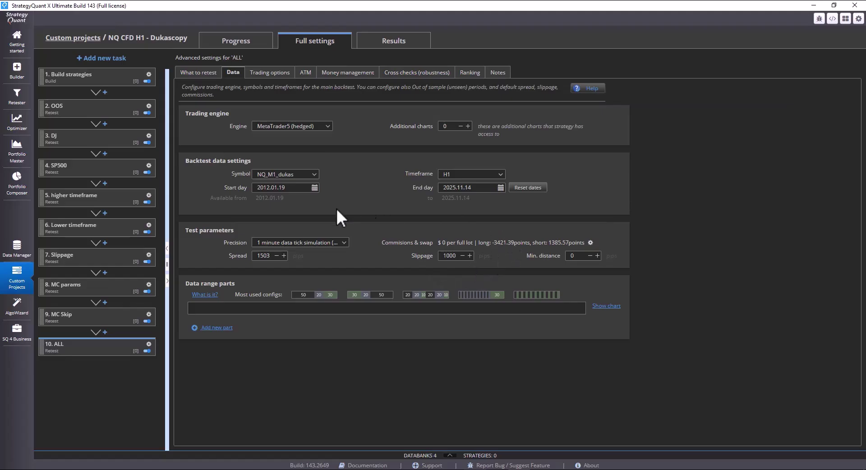
left_click(417, 73)
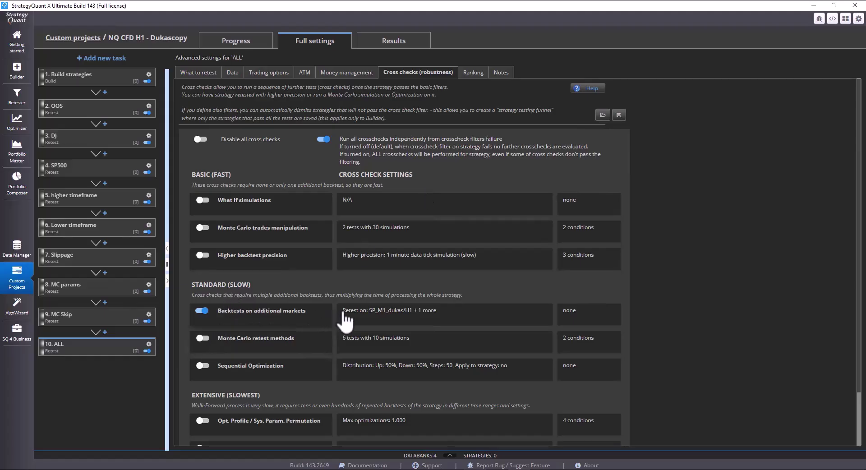
left_click(383, 321)
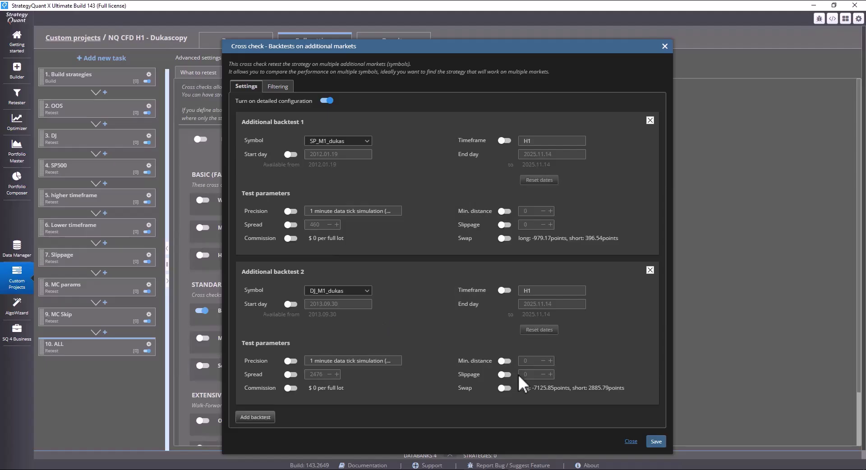
left_click(630, 441)
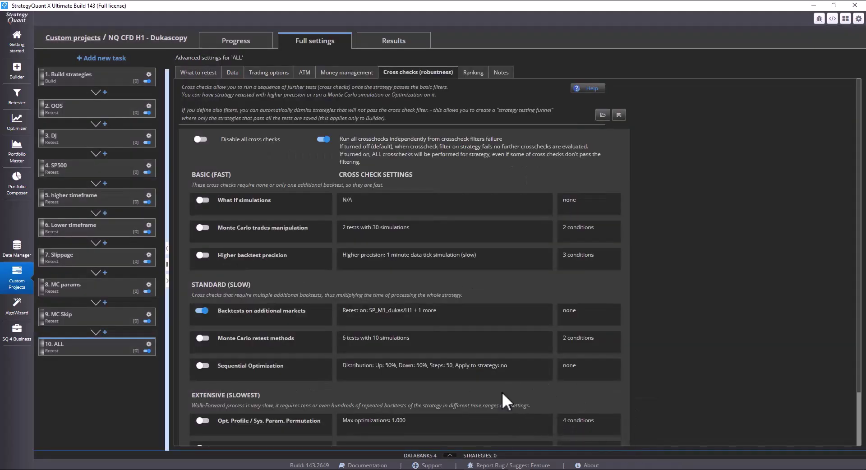
left_click(450, 456)
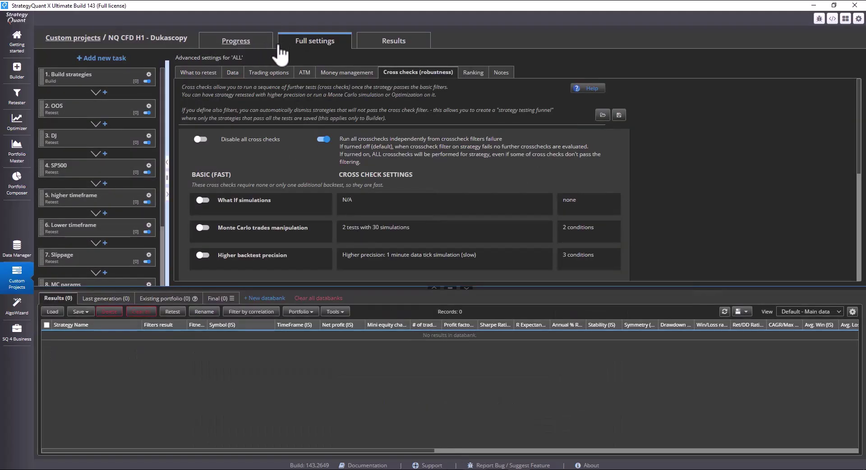
Start the Build strategies task, then stop it after 42 s with 4 NQ_M1_dukas H1 strategies in Results.
left_click(236, 41)
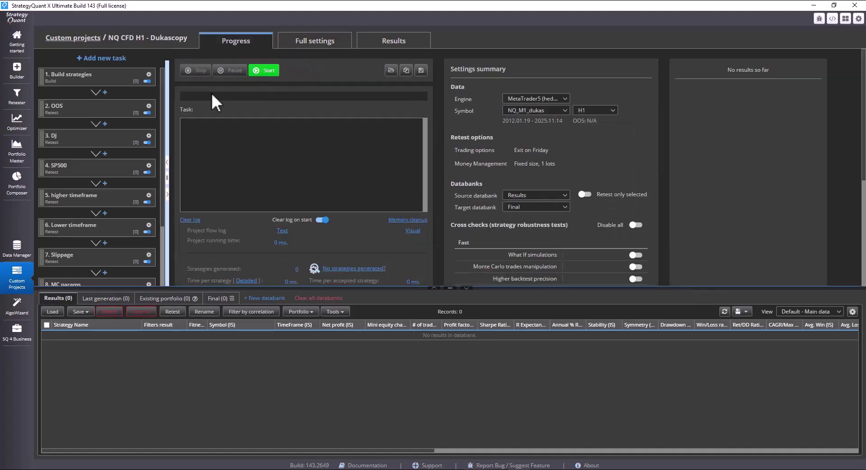
left_click(108, 84)
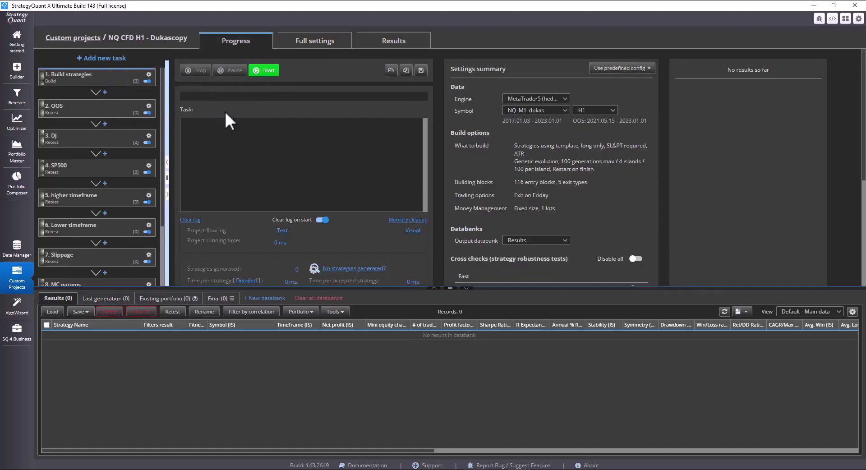
left_click(266, 72)
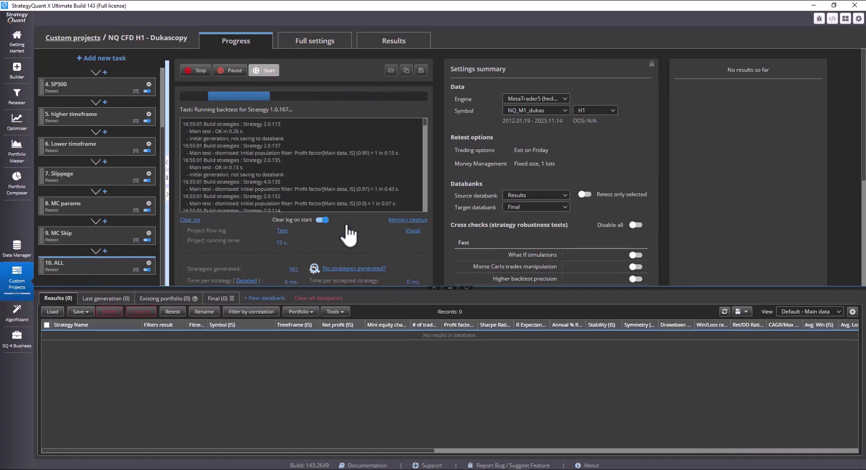
left_click(229, 300)
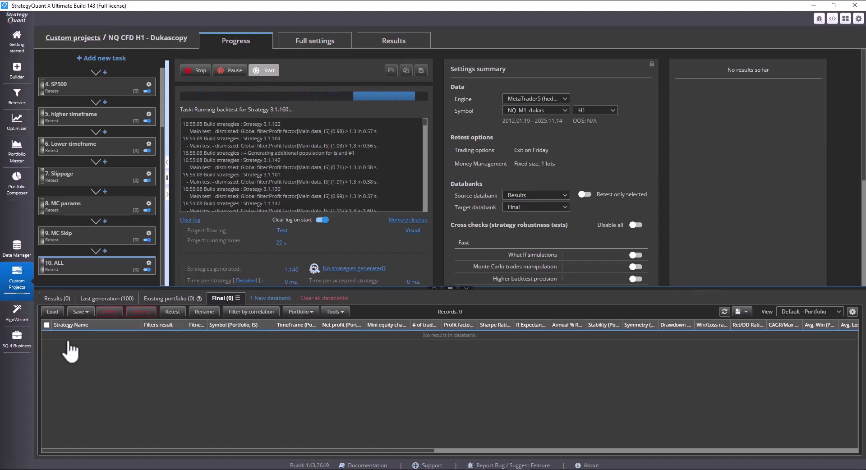
left_click(56, 298)
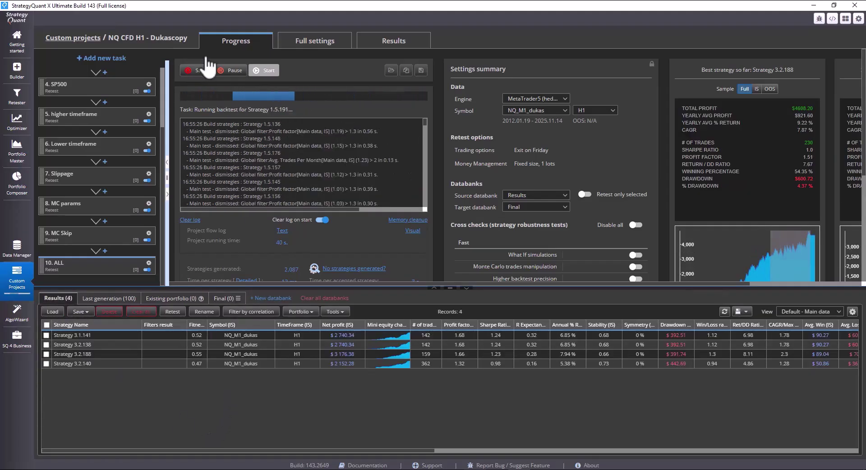
left_click(199, 73)
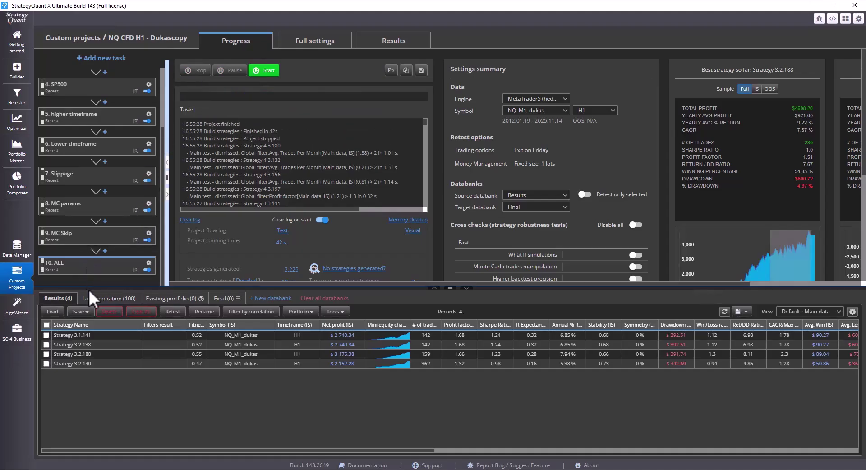
Select all four strategies in the Results databank.
left_click(46, 325)
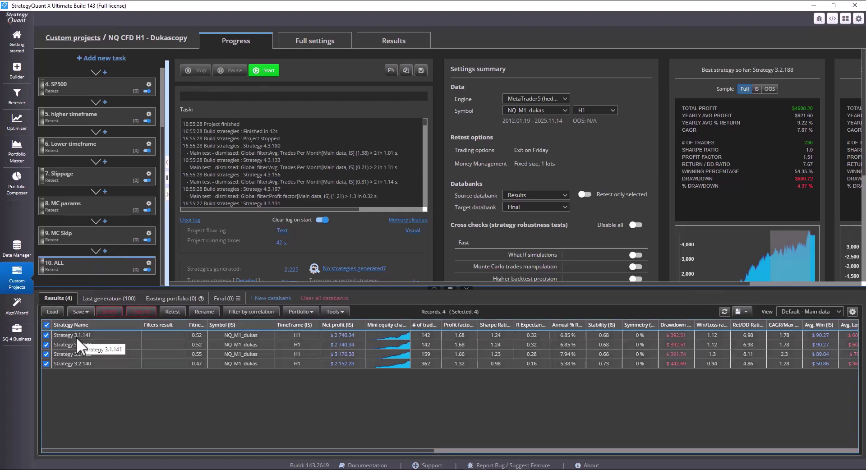
left_click(46, 325)
left_click(63, 364)
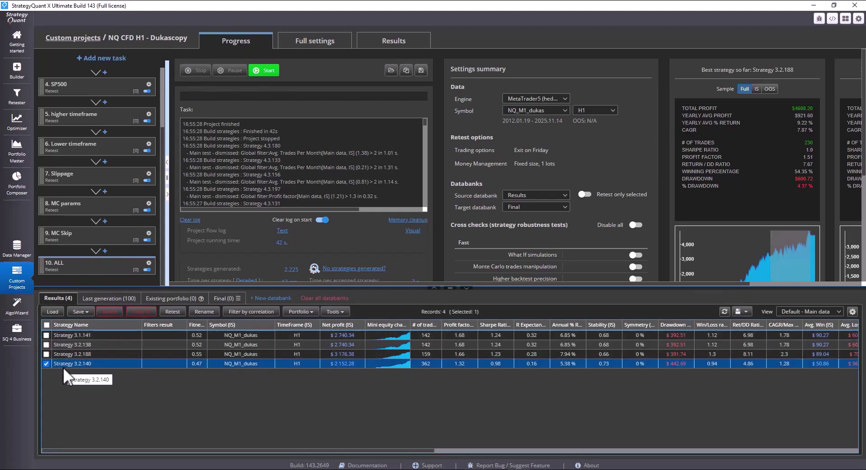
left_click(47, 325)
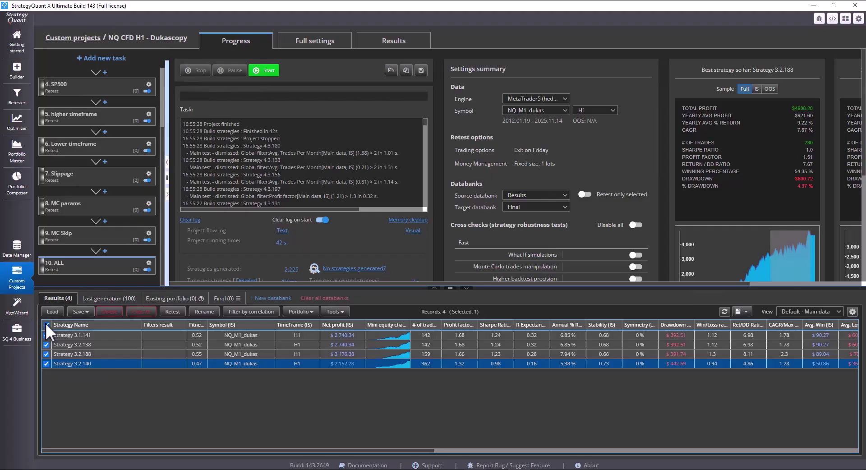
Save the selected strategies in SQX format to the NQ H1 folder.
left_click(79, 311)
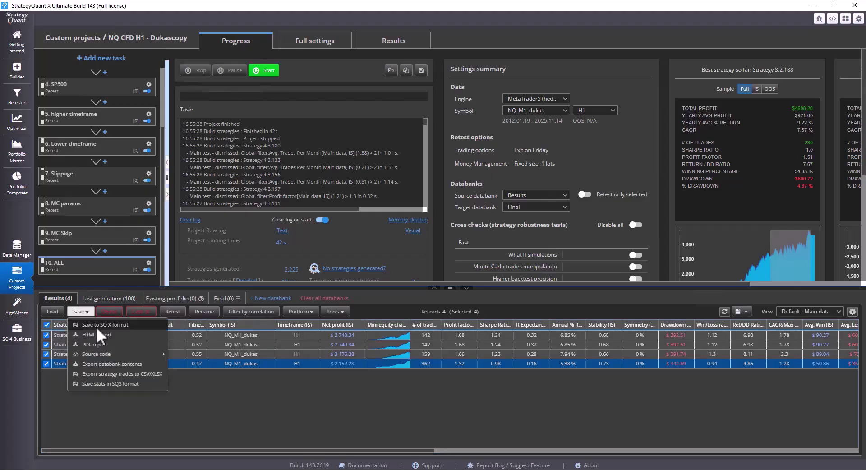
left_click(124, 325)
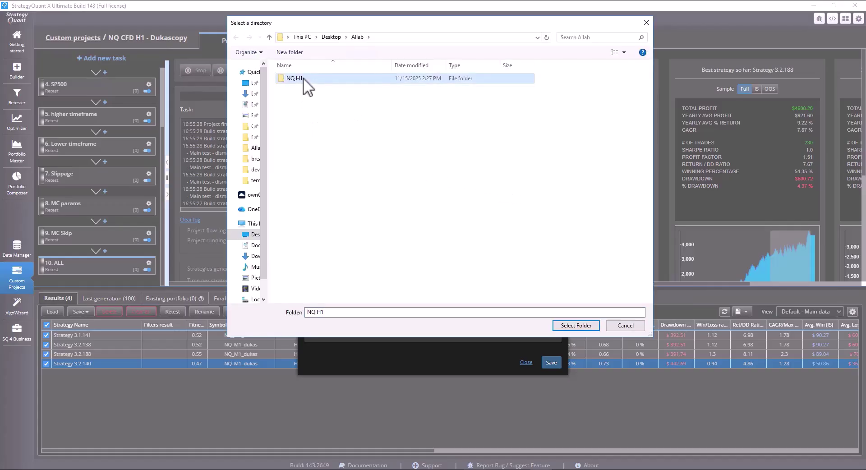
double_click(303, 78)
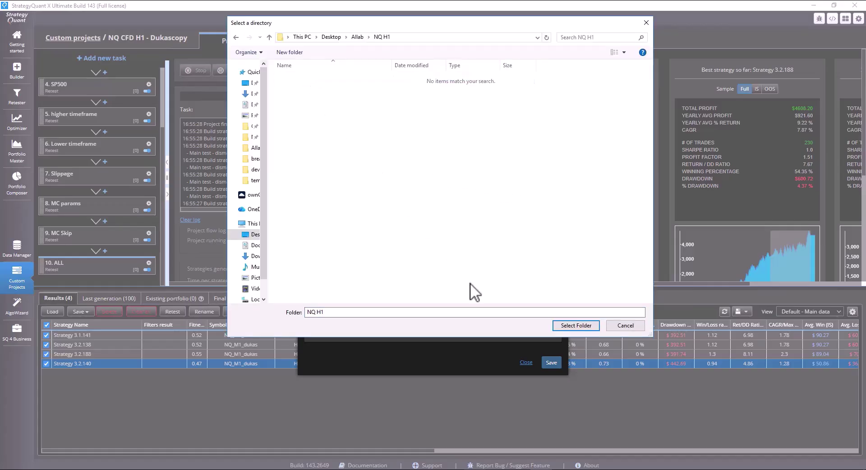
left_click(564, 326)
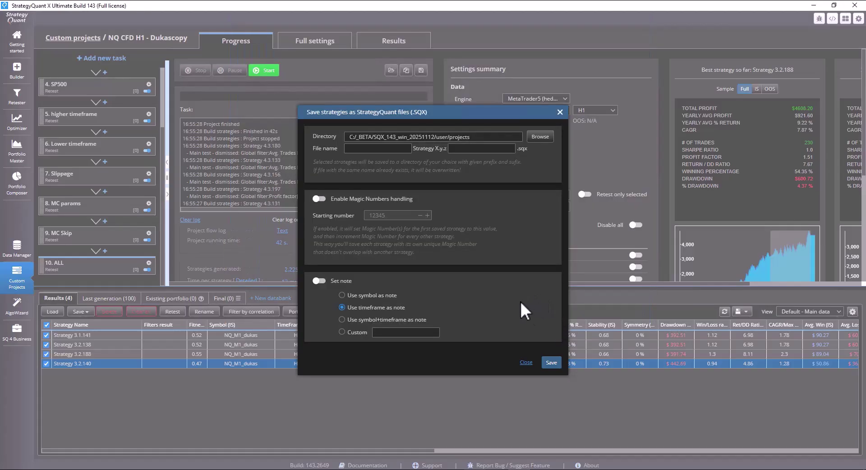
left_click(552, 363)
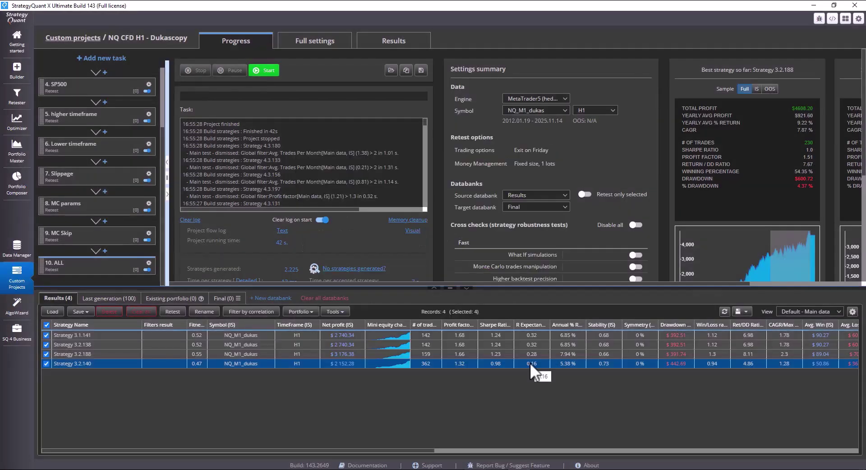